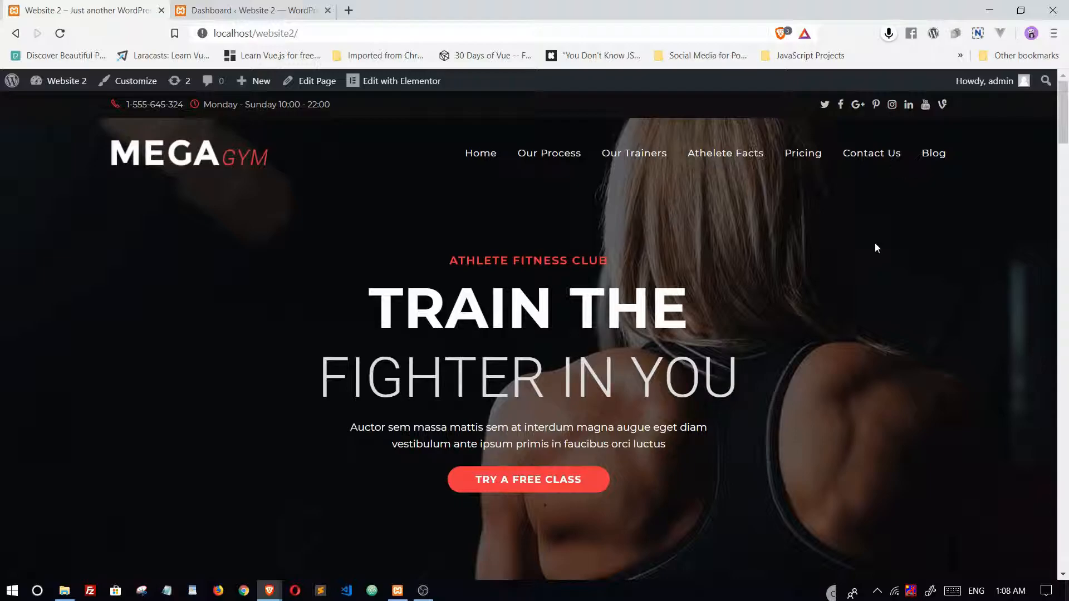
left_click(315, 29)
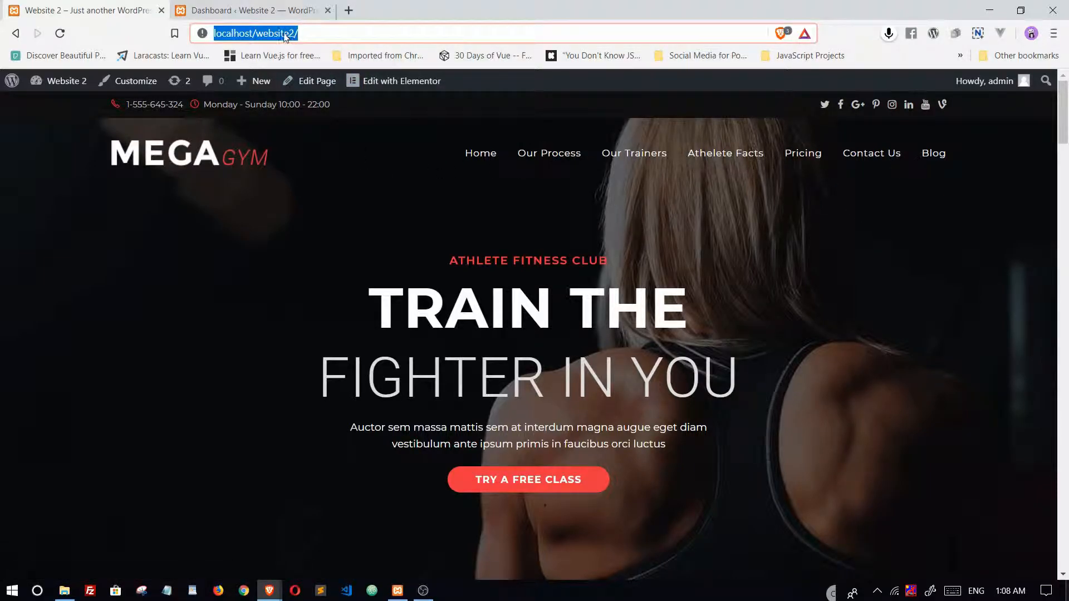
left_click(297, 30)
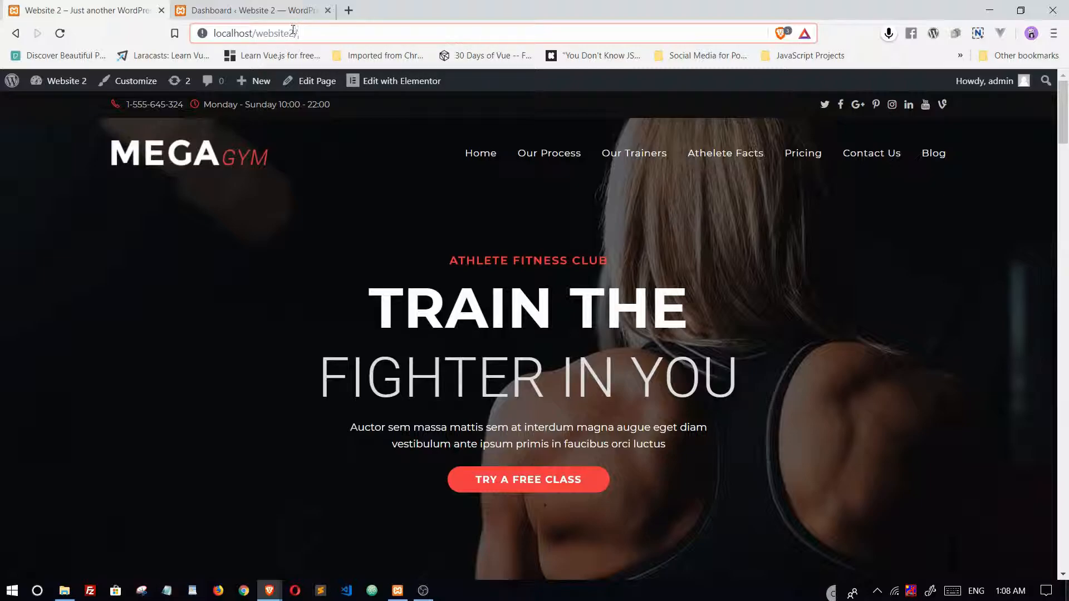
left_click_drag(293, 29, 253, 36)
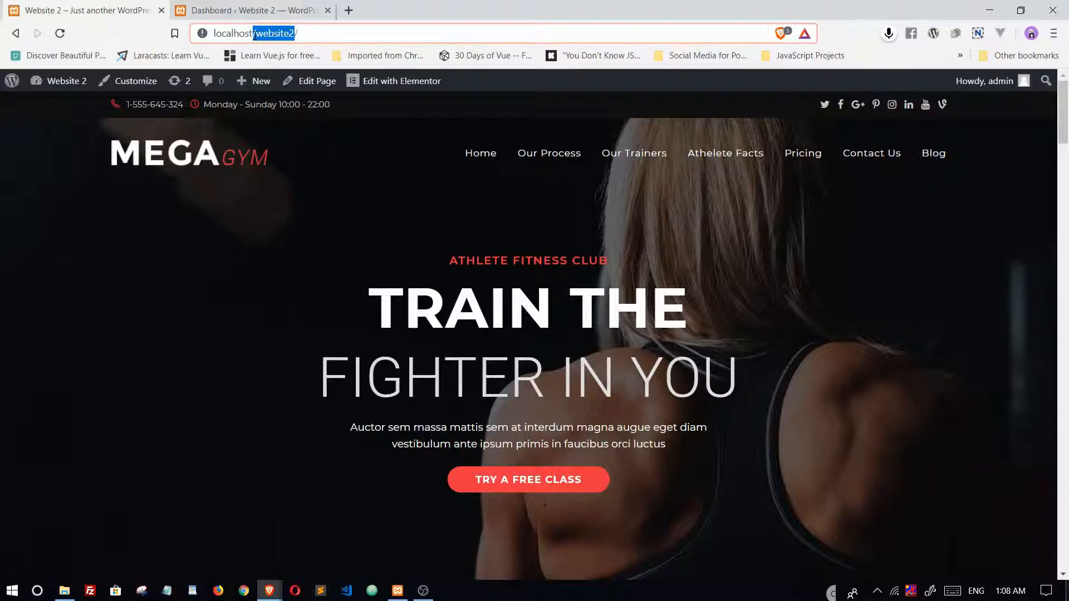
left_click(340, 34)
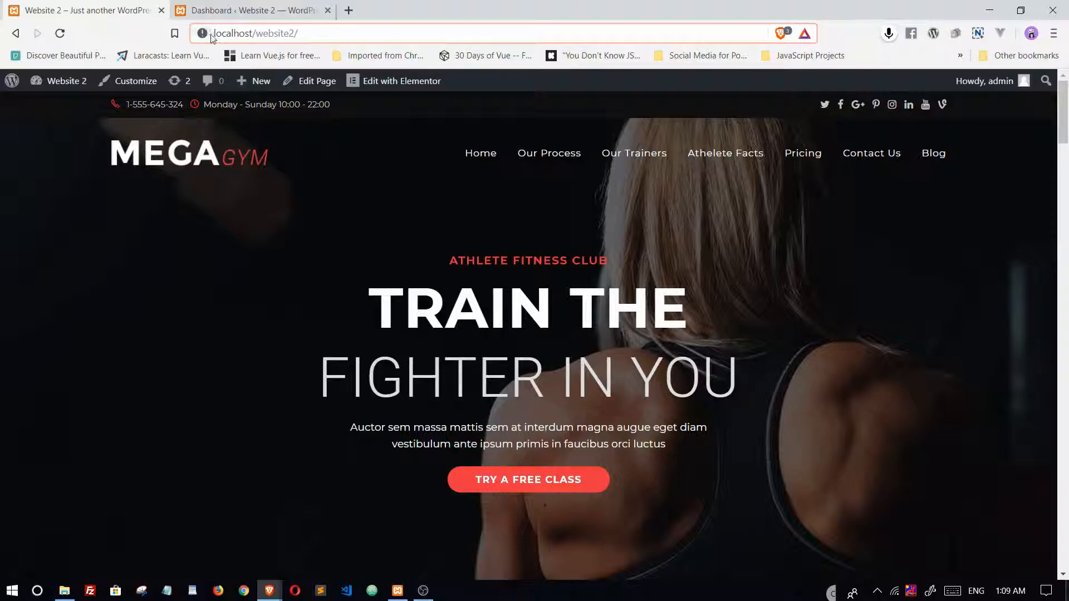
mouse_move(398, 590)
left_click(365, 184)
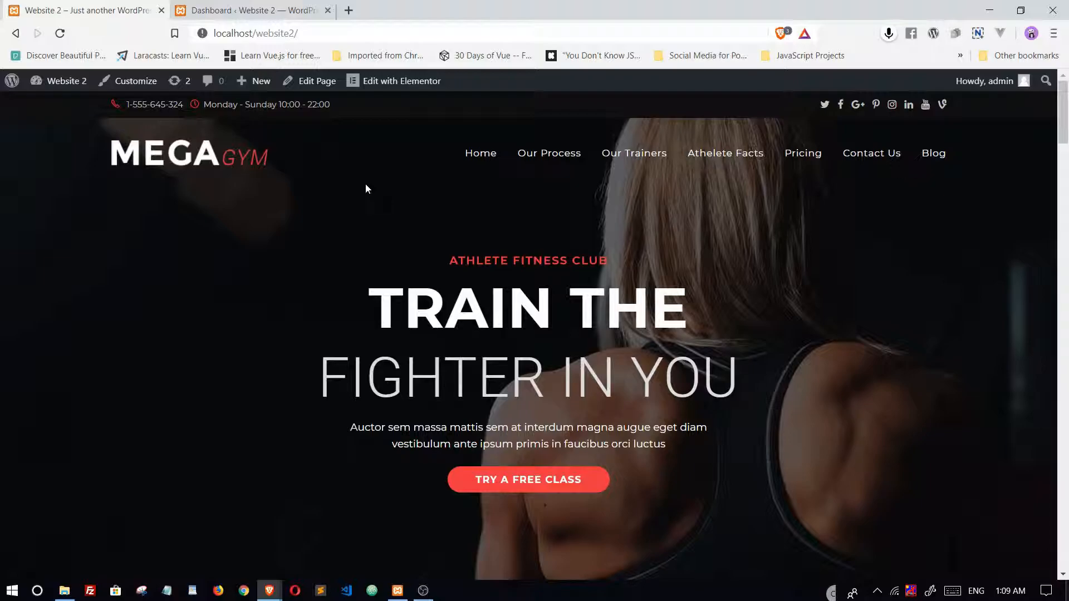
Look through the whole Mega Gym homepage, from the hero section down to the contact details and map
scroll(470, 204, "down", 5)
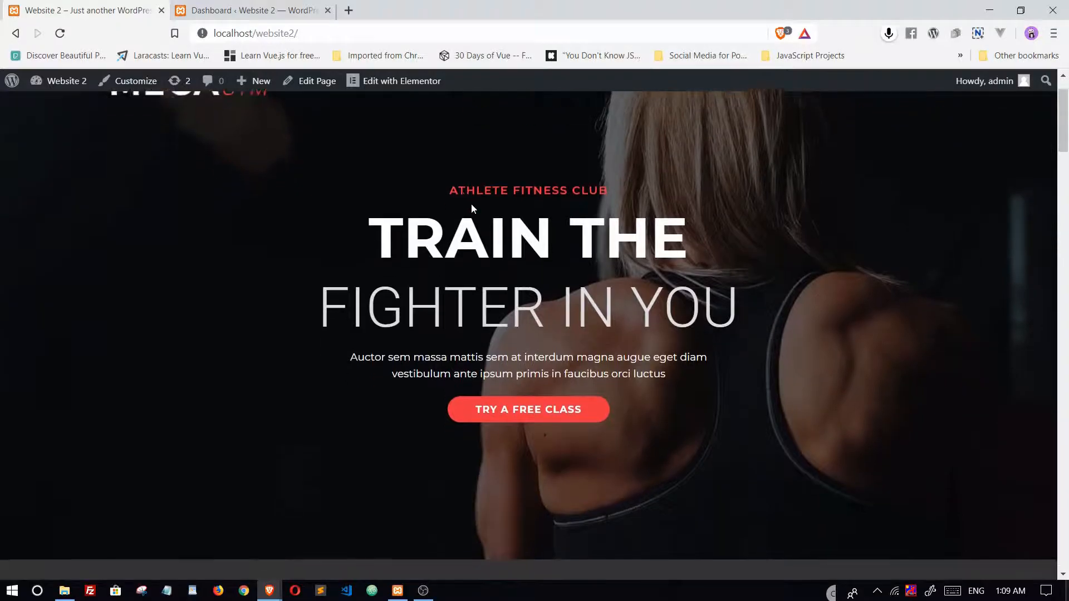
scroll(471, 237, "down", 20)
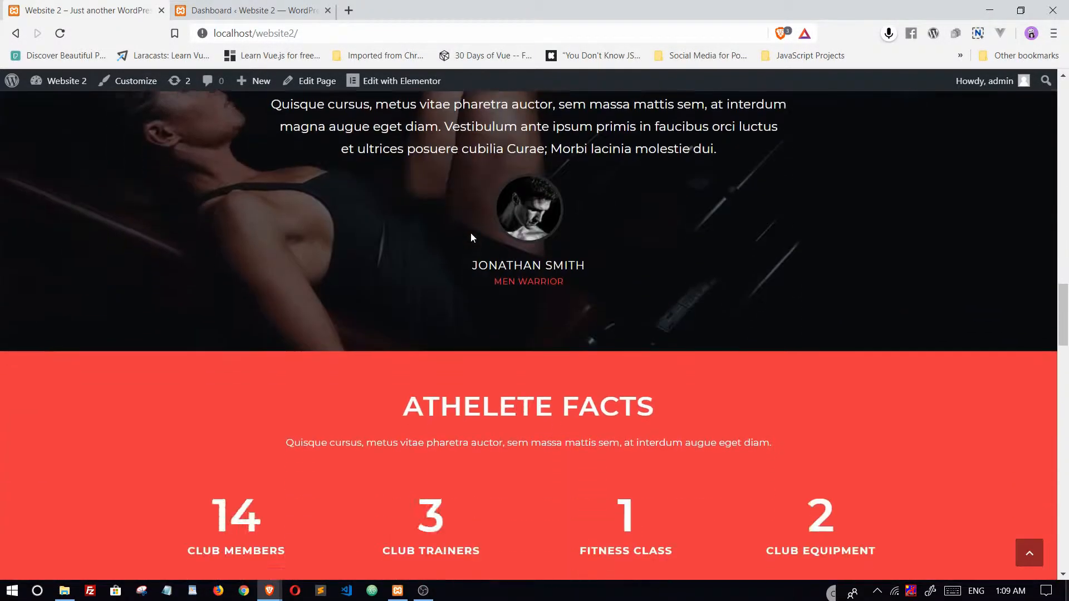
scroll(471, 238, "down", 15)
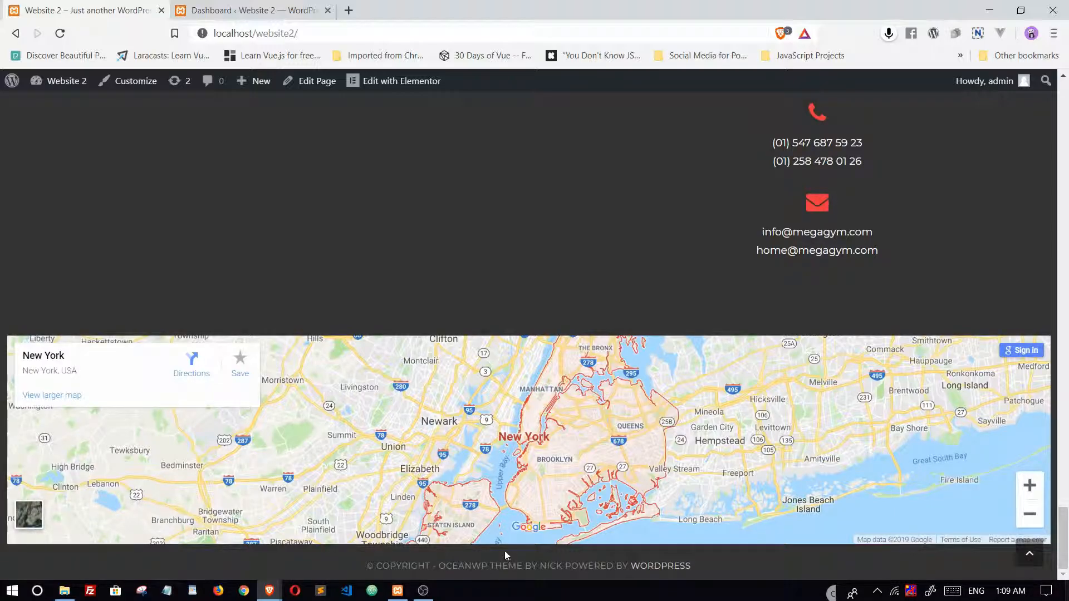
scroll(483, 453, "up", 20)
scroll(484, 458, "up", 20)
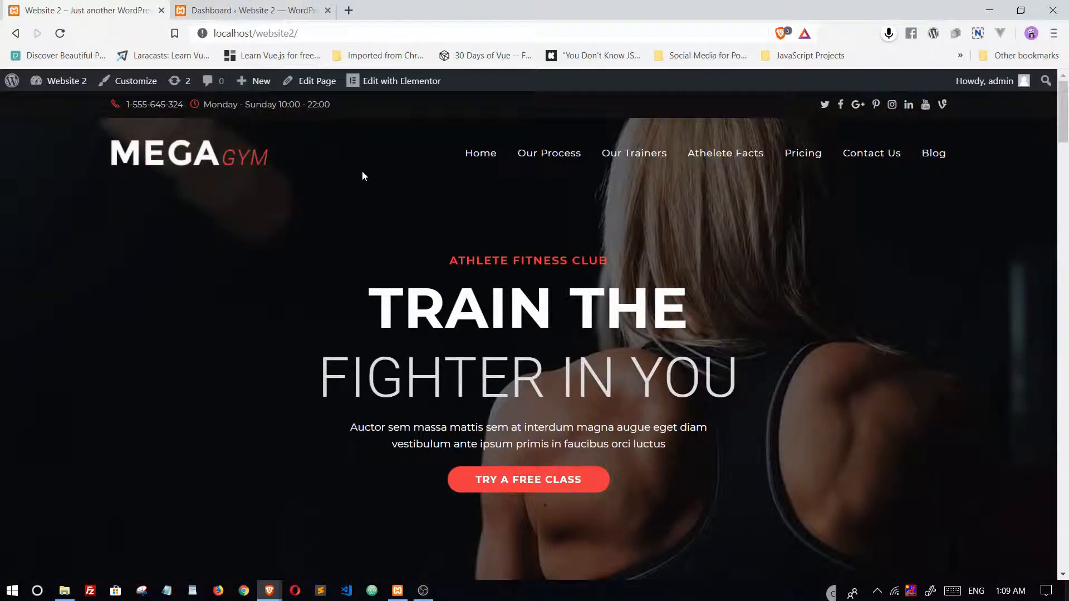
scroll(205, 231, "down", 2)
scroll(206, 231, "down", 15)
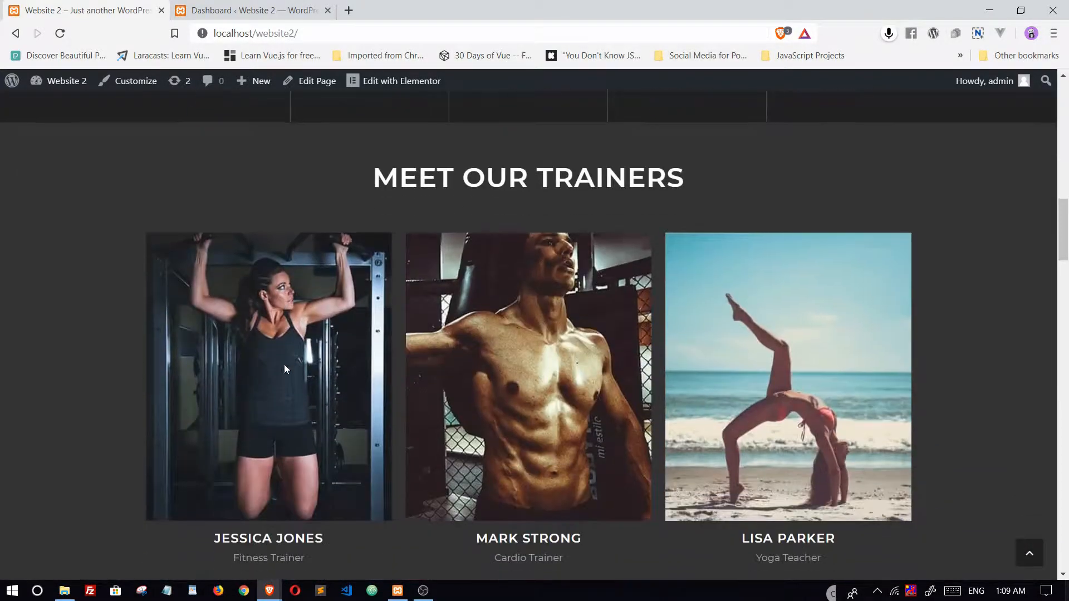
scroll(294, 381, "down", 10)
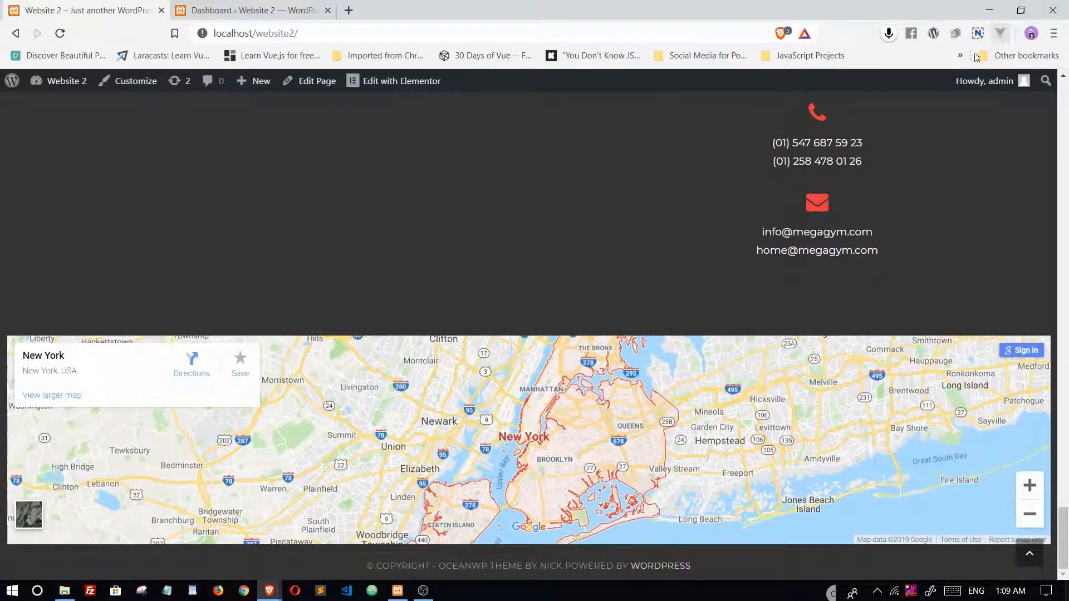
scroll(464, 428, "up", 10)
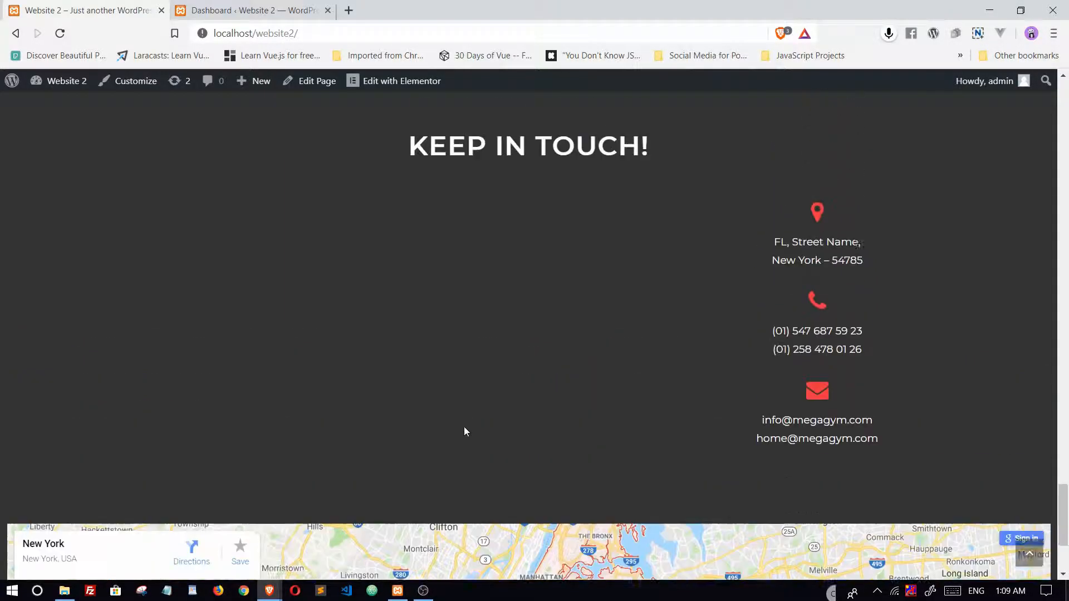
scroll(464, 430, "up", 15)
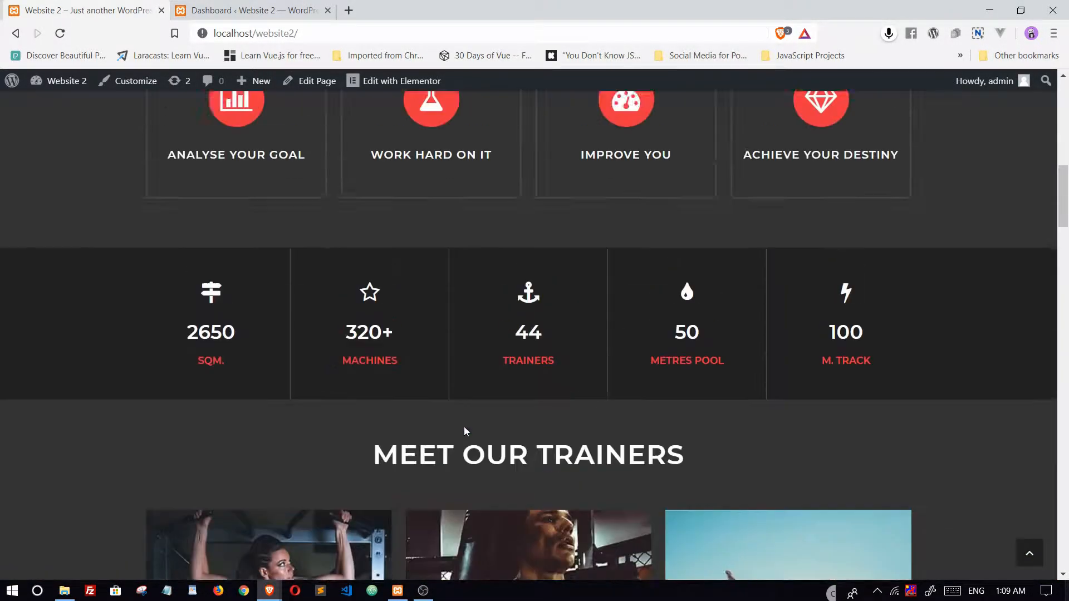
scroll(464, 430, "up", 2)
scroll(464, 428, "down", 4)
scroll(464, 429, "up", 4)
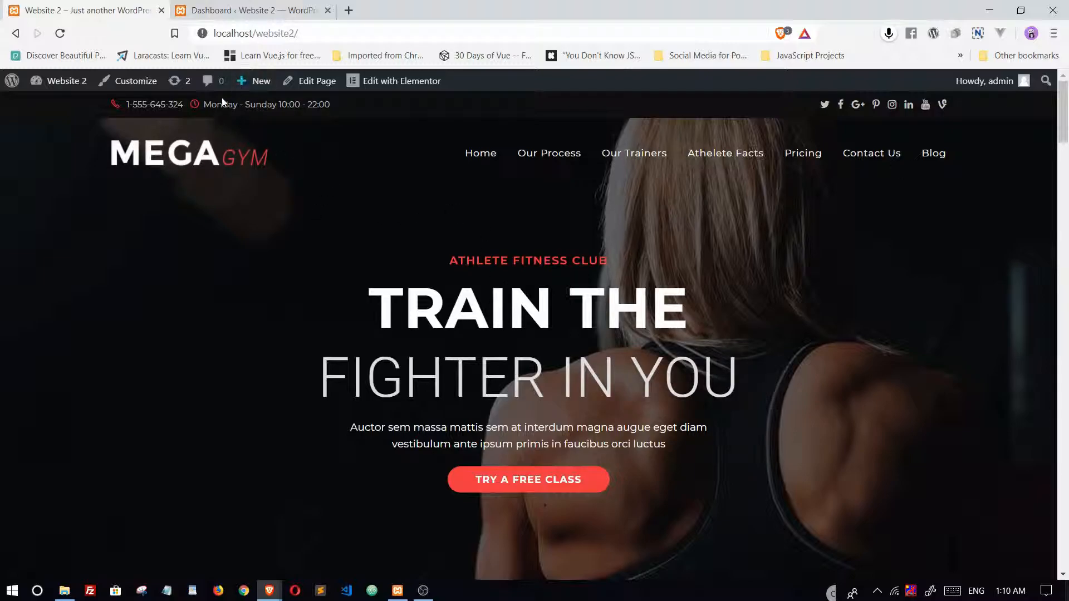
Go from the live site to the WordPress dashboard and open the page for adding new plugins
mouse_move(71, 93)
left_click(56, 110)
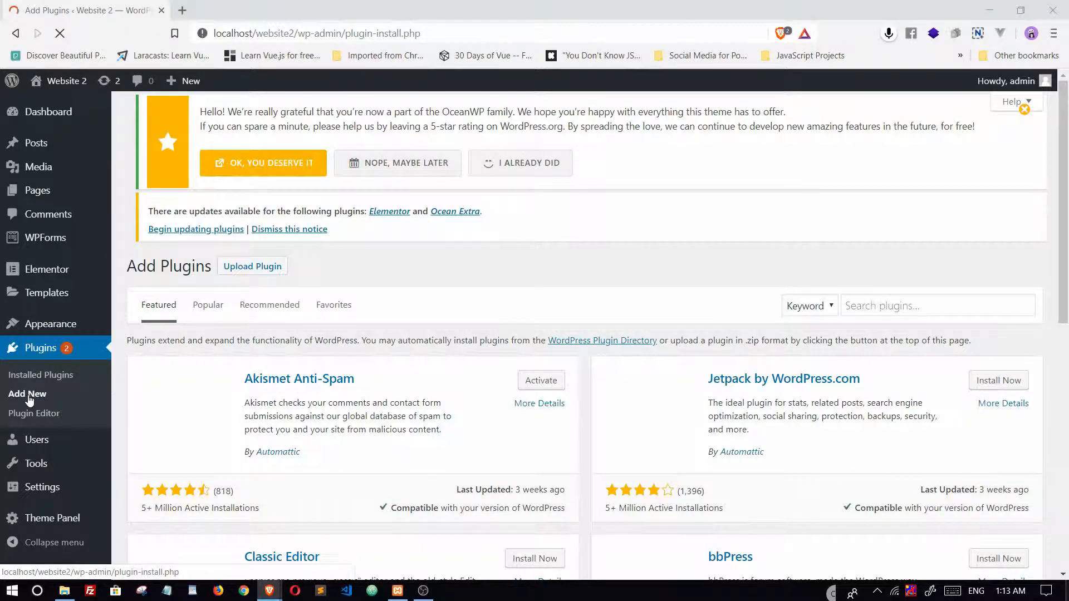
scroll(599, 419, "down", 10)
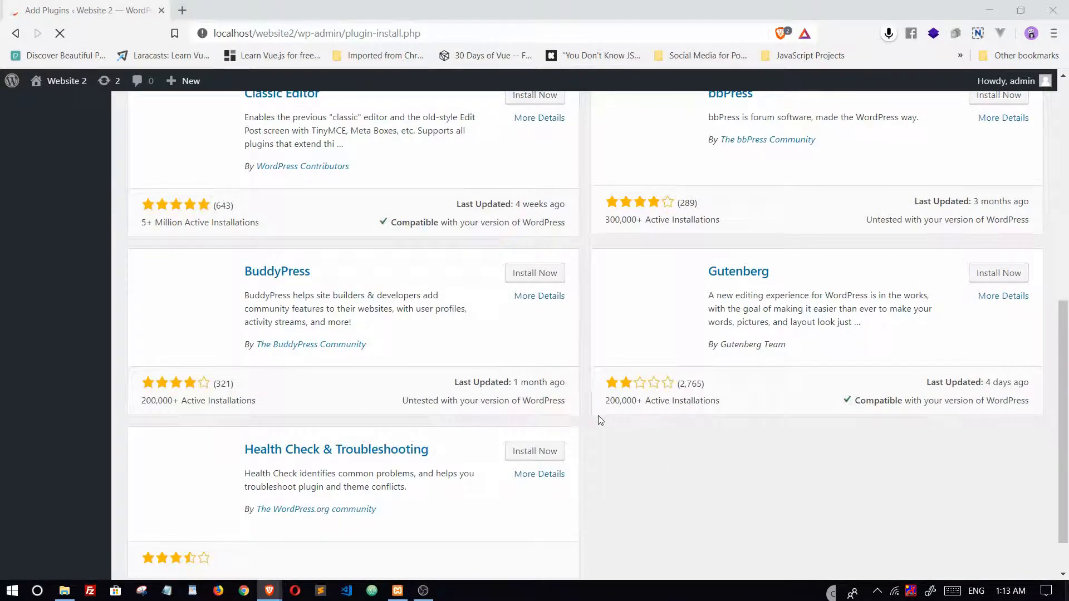
scroll(596, 420, "up", 10)
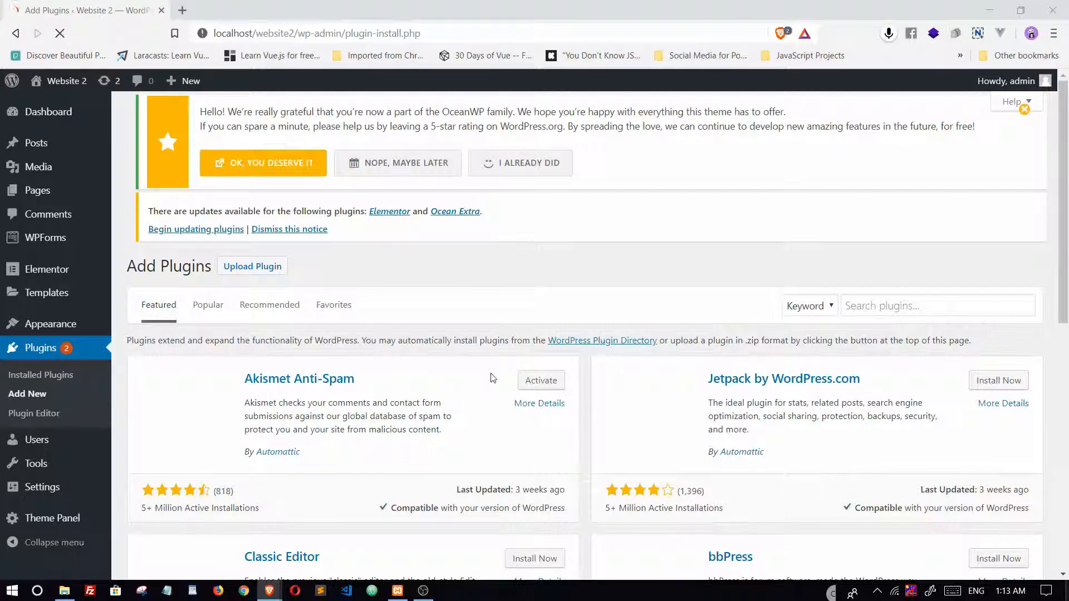
scroll(490, 377, "down", 9)
scroll(492, 378, "up", 10)
Search the plugins for "all in one wp migration" and activate the All-in-One WP Migration plugin
left_click(876, 305)
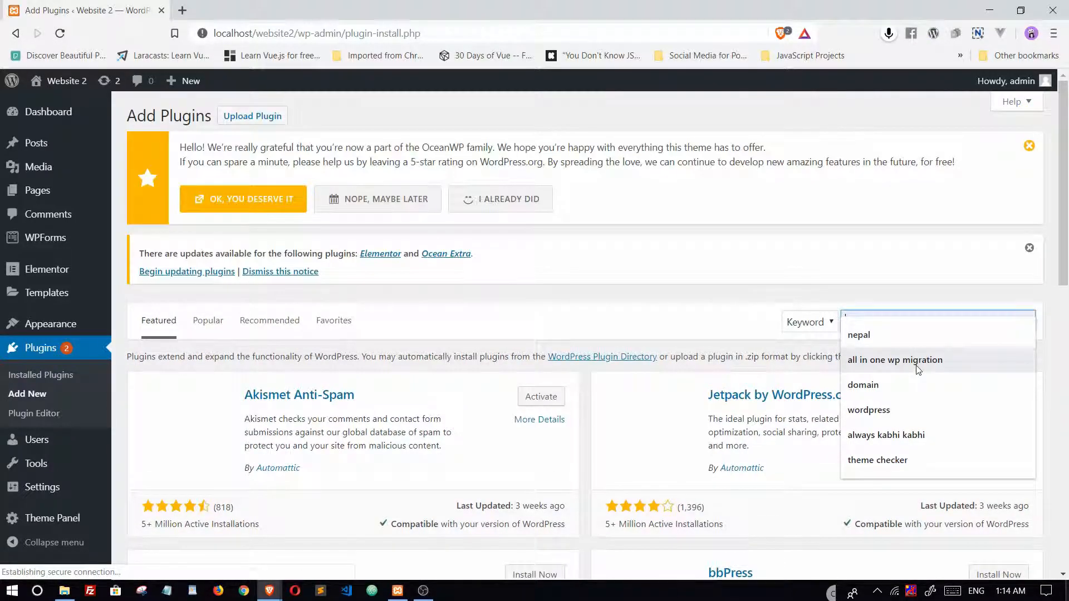
left_click(917, 368)
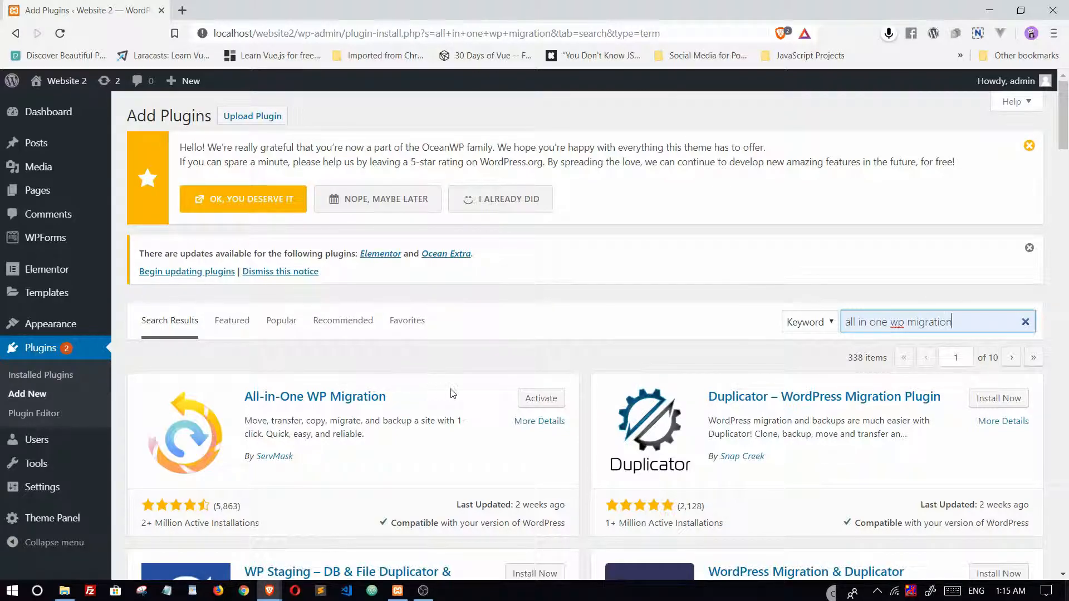
left_click(537, 400)
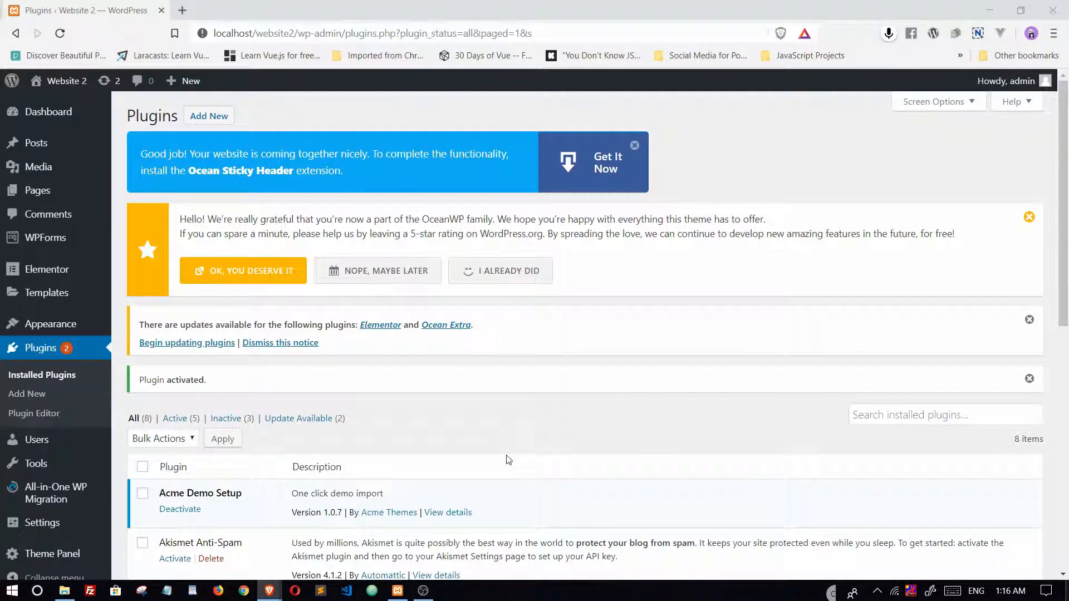
Export the site to a file with All-in-One WP Migration
scroll(450, 423, "down", 4)
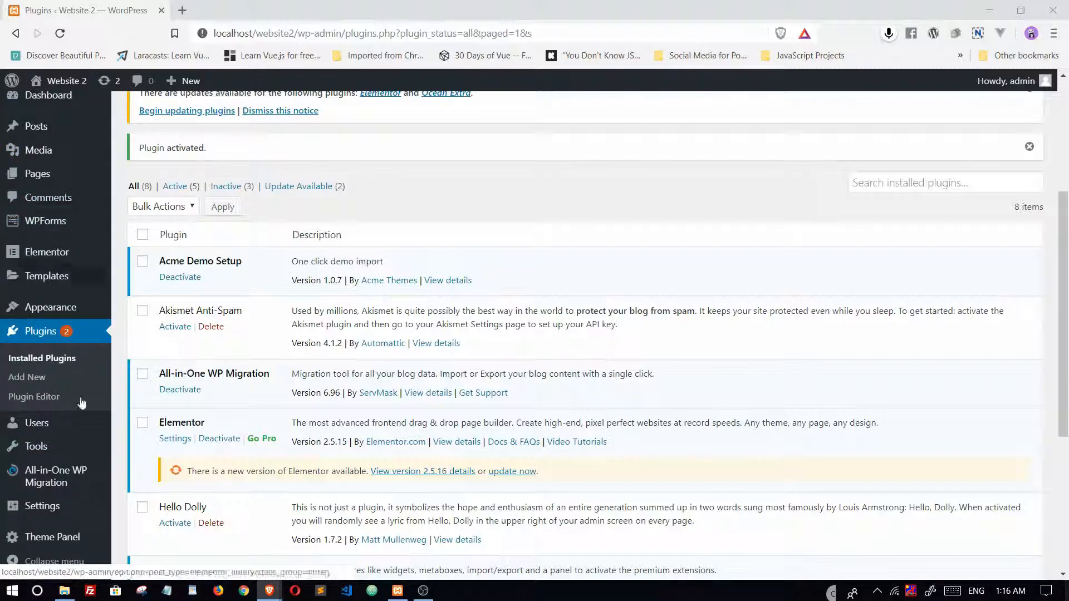
mouse_move(80, 519)
mouse_move(59, 482)
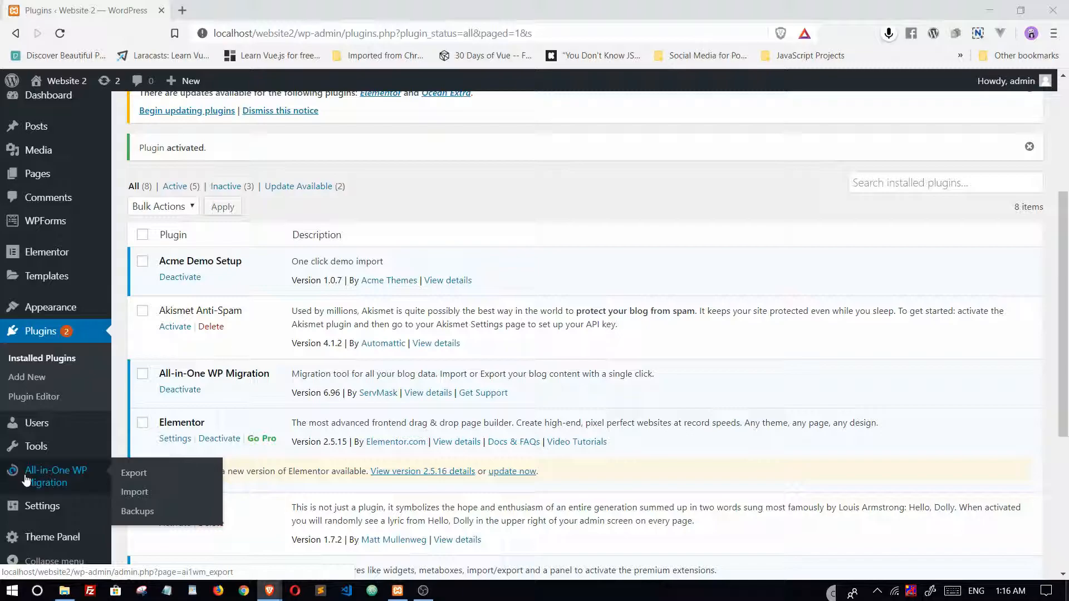
left_click(140, 475)
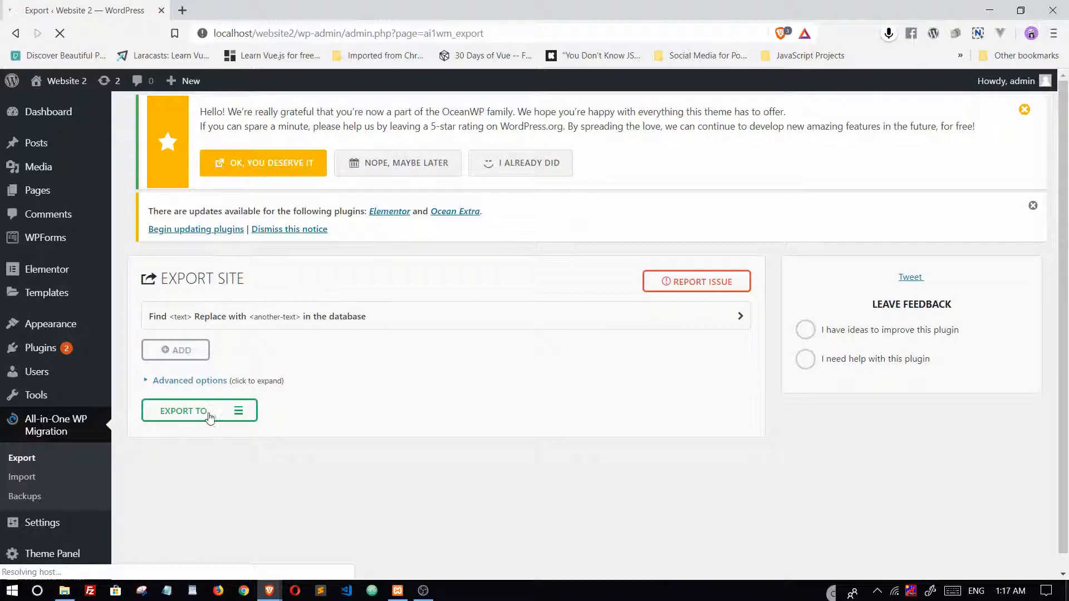
left_click(241, 411)
scroll(299, 398, "down", 4)
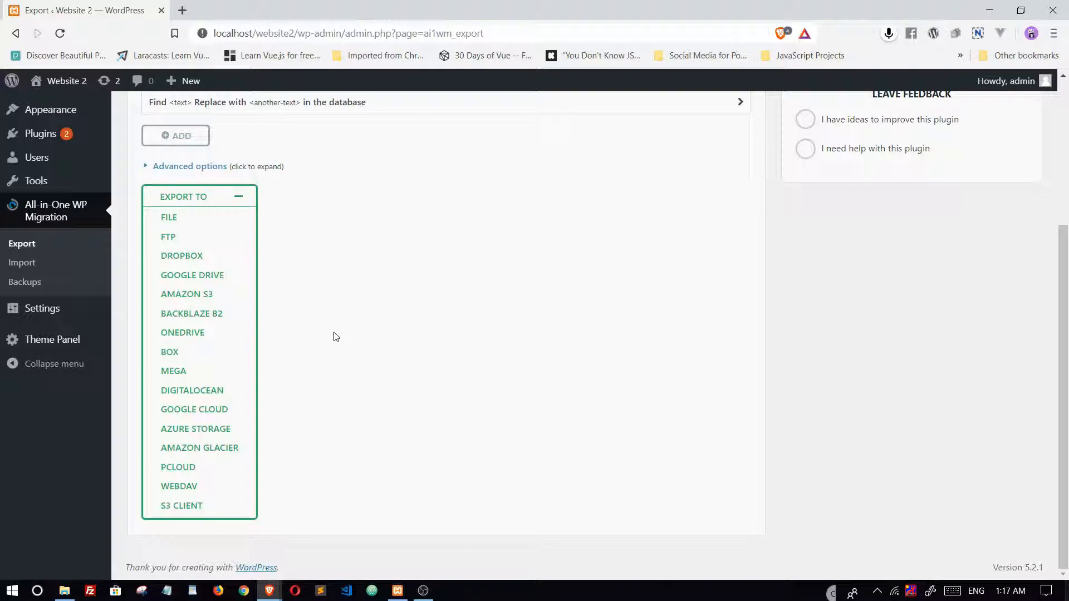
left_click(164, 218)
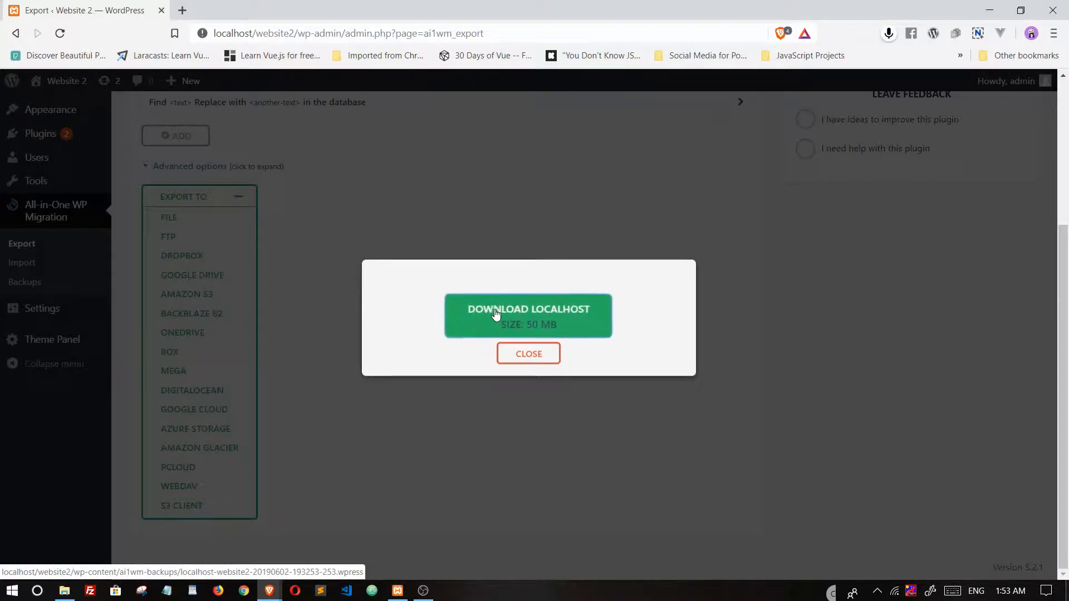
Download the exported .wpress file into a new Desktop folder named Backup and close the export dialog
left_click(518, 315)
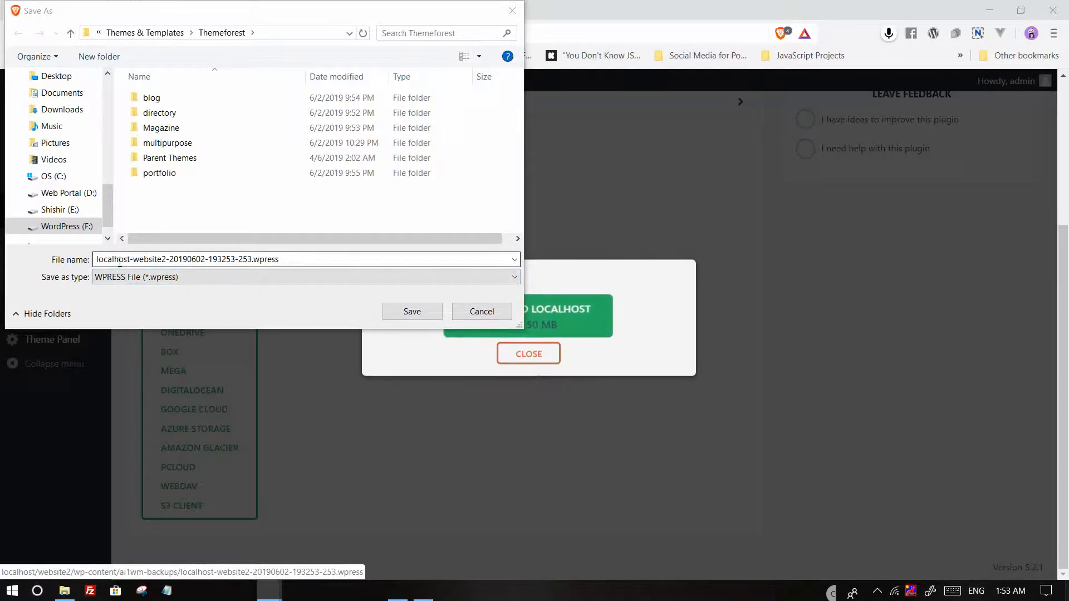
left_click(172, 260)
left_click_drag(170, 259, 252, 259)
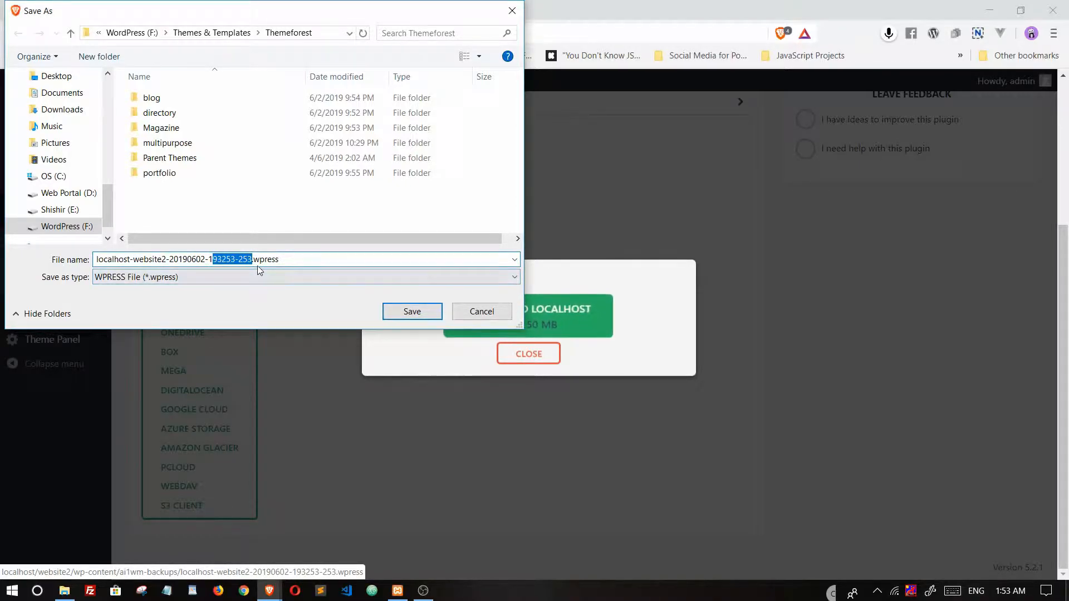
left_click(286, 259)
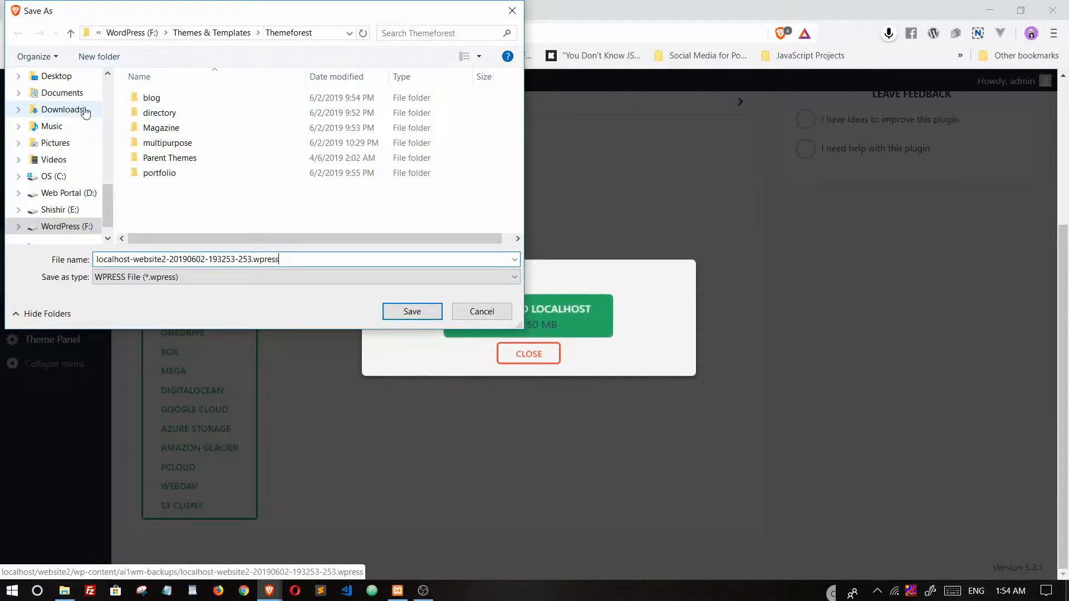
left_click(69, 77)
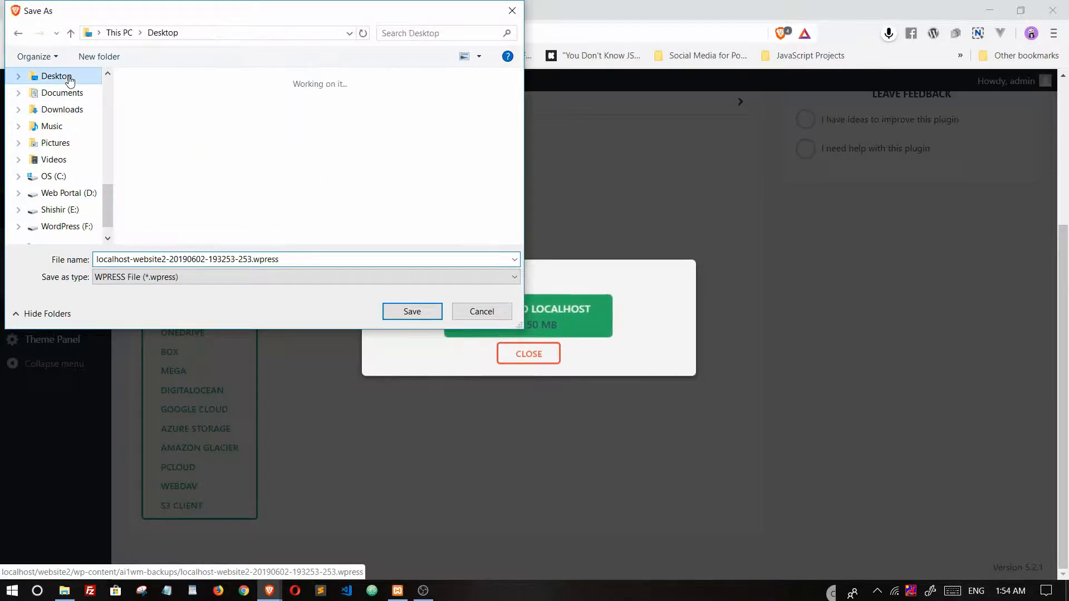
left_click(93, 58)
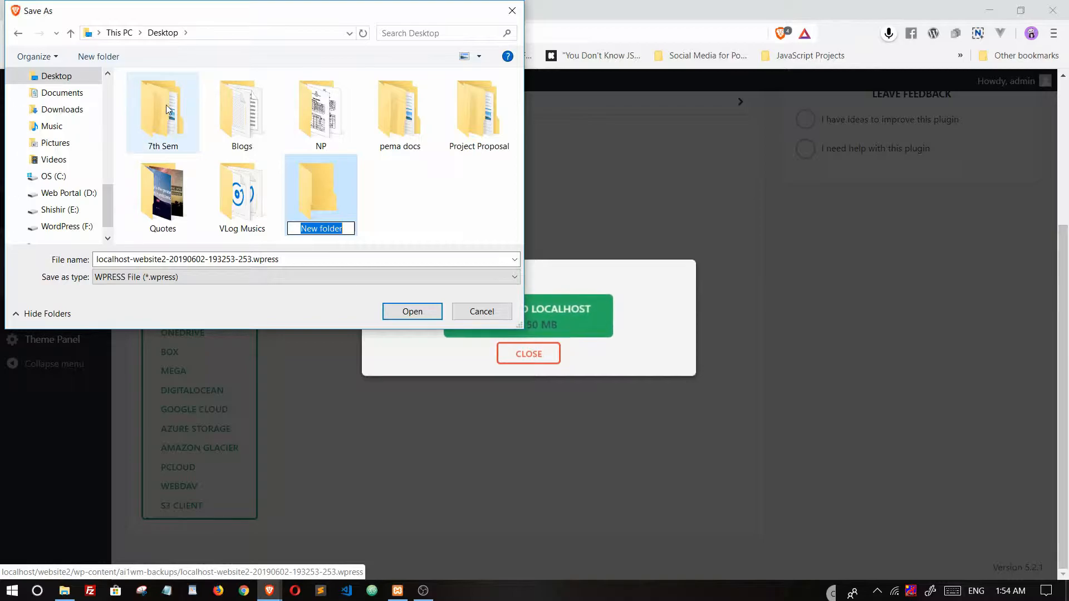
type("Backup")
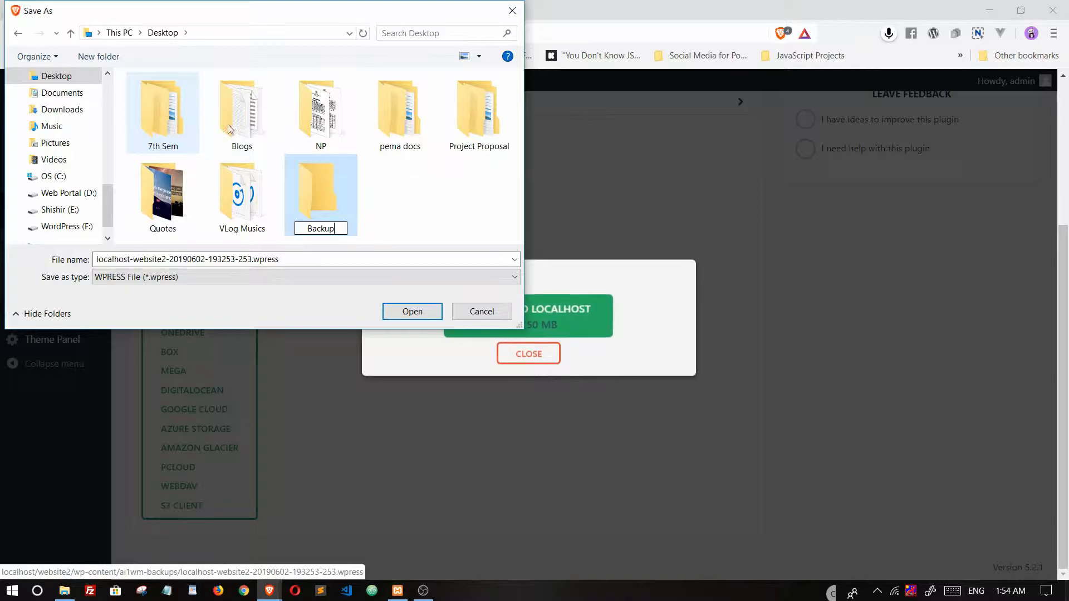
double_click(330, 215)
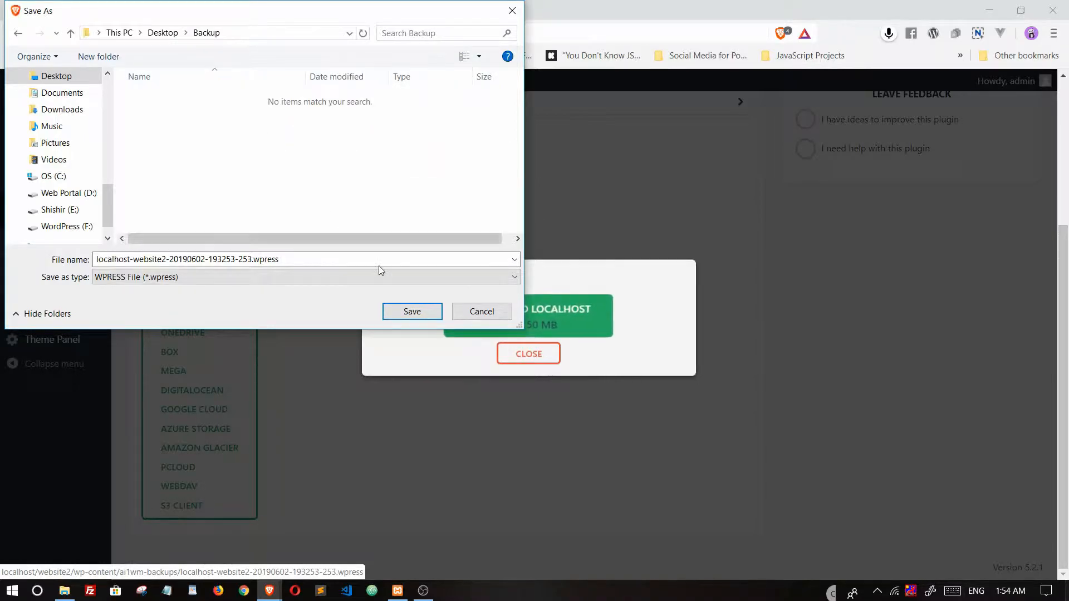
left_click(412, 312)
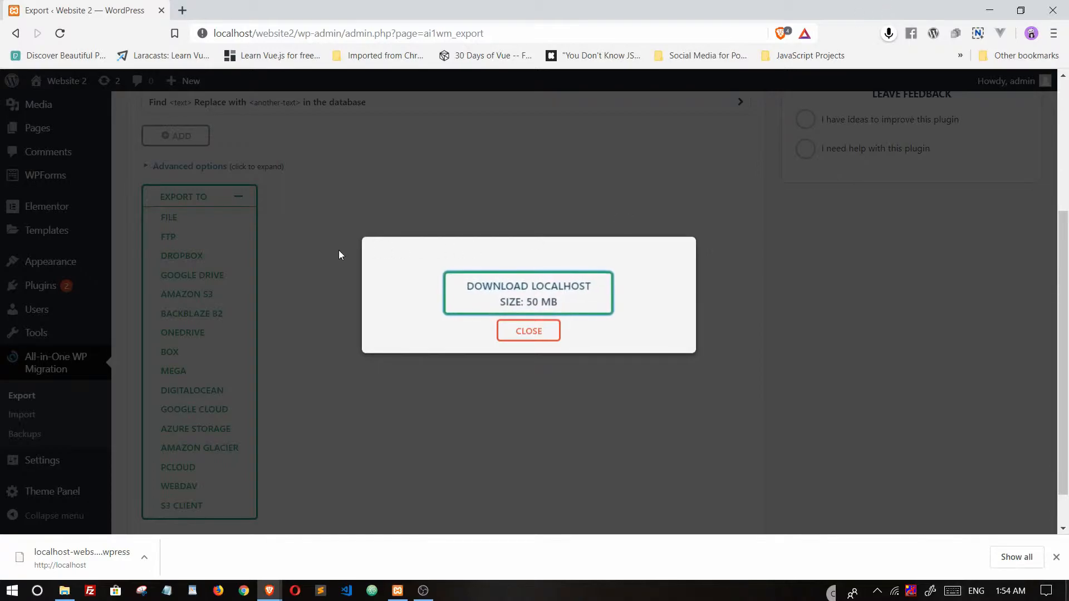
left_click(526, 332)
scroll(493, 248, "up", 5)
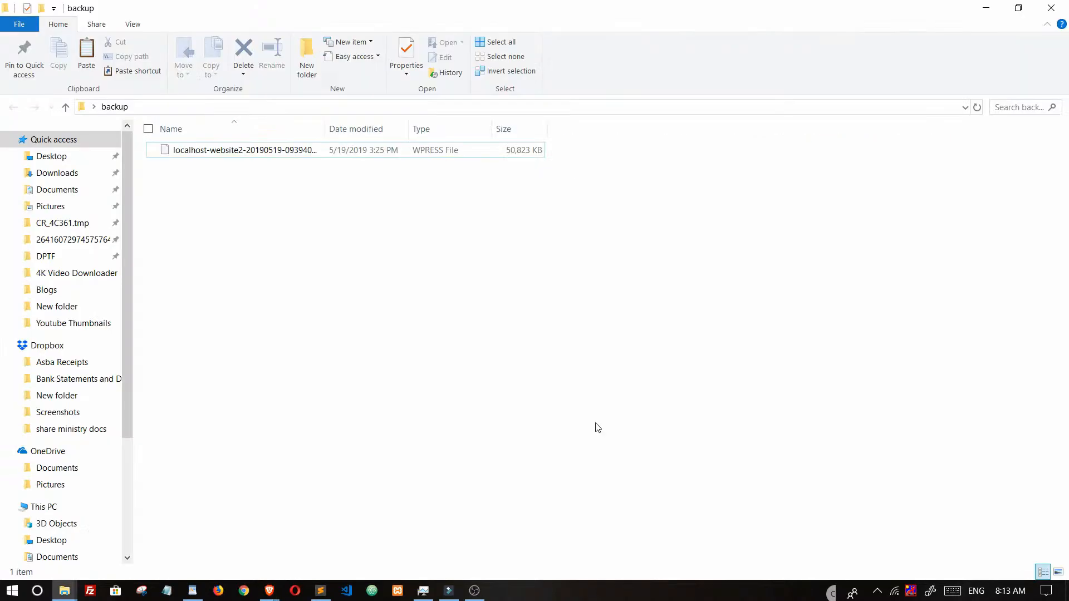